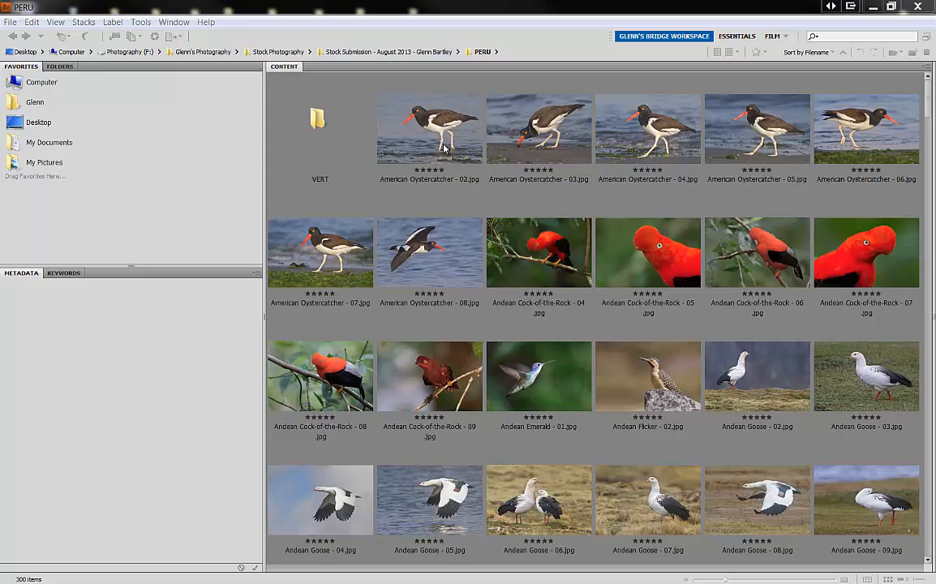
Display the keyword sets and expand the Universal Keywords set.
{"action": "left_click", "coordinate": [71, 278]}
{"action": "left_click", "coordinate": [71, 274]}
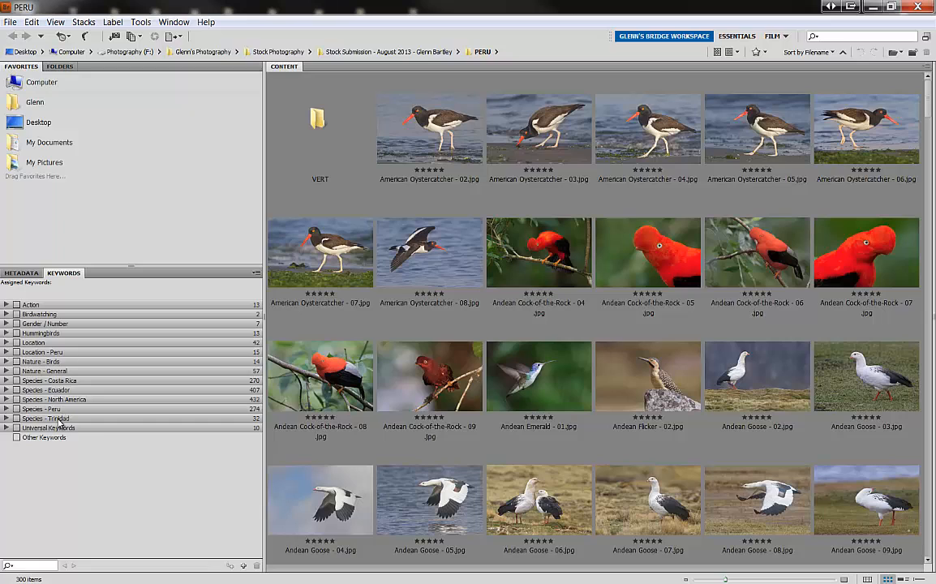
{"action": "left_click", "coordinate": [7, 427]}
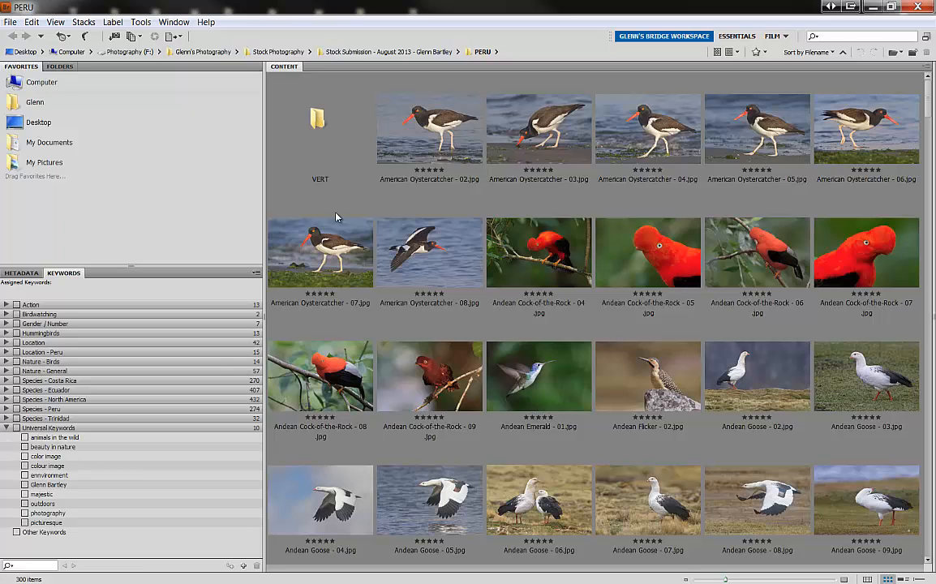
Select the American Oystercatcher photos 02 through 08 and assign all ten keywords of the Universal Keywords set to them.
{"action": "left_click", "coordinate": [435, 129]}
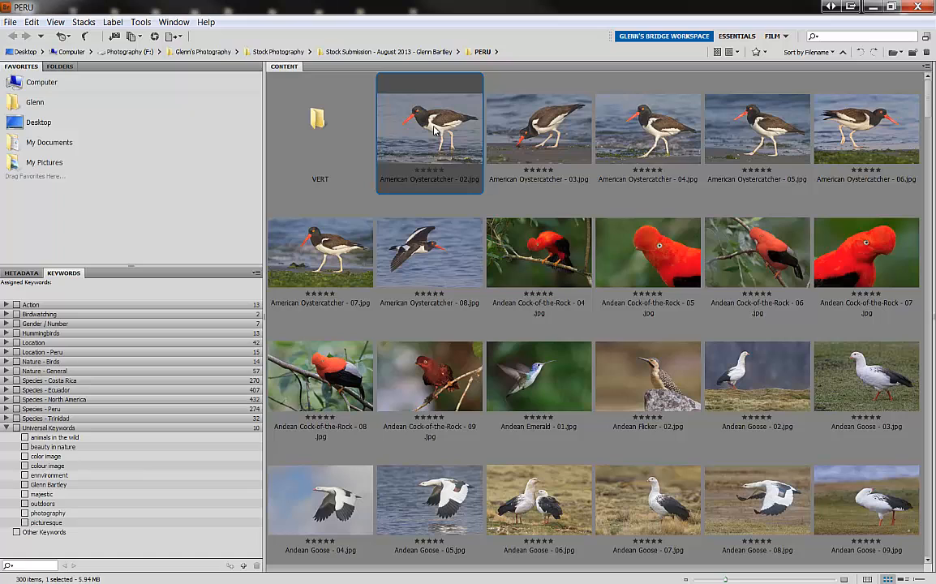
{"action": "key", "text": "ctrl+a"}
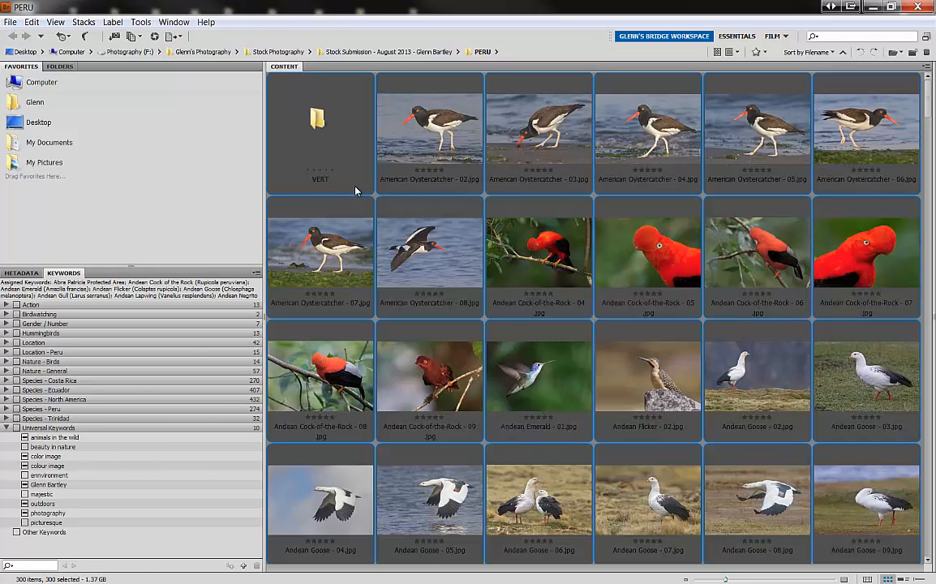
{"action": "left_click", "coordinate": [403, 146]}
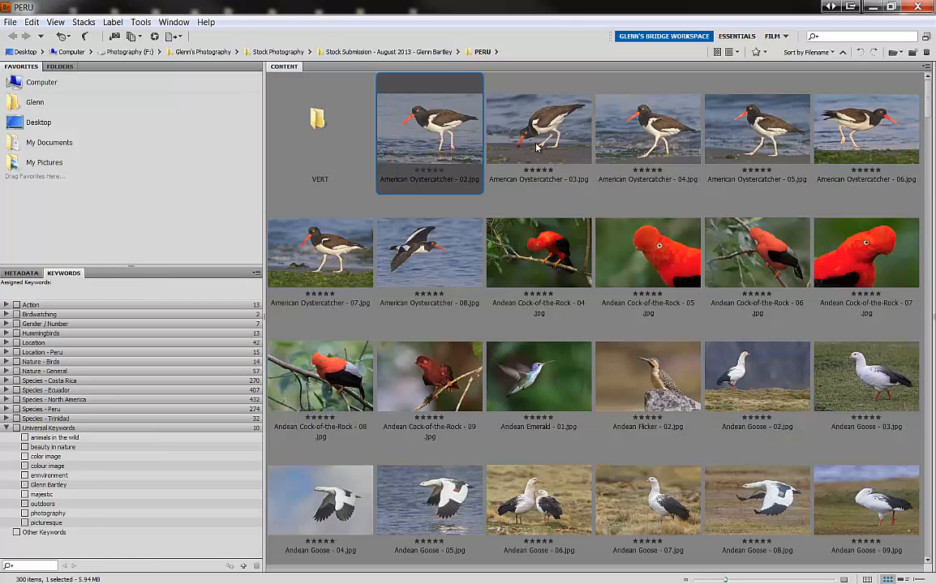
{"action": "left_click", "coordinate": [423, 252], "text": "shift"}
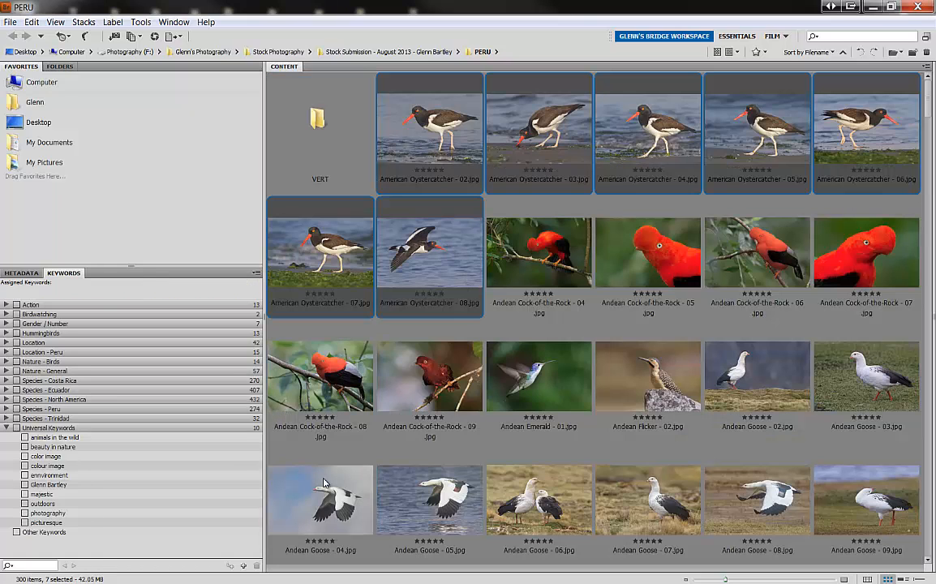
{"action": "left_click", "coordinate": [25, 437]}
{"action": "left_click", "coordinate": [25, 447]}
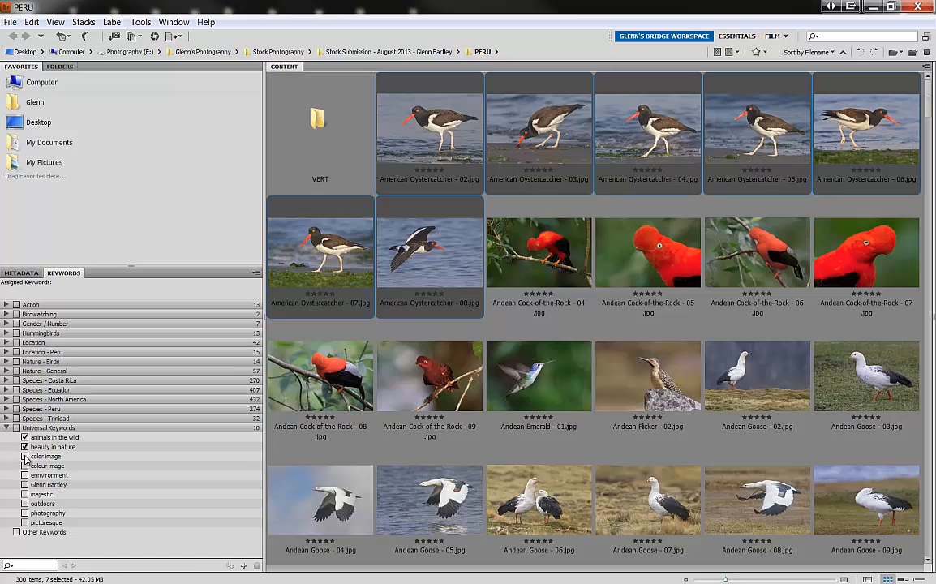
{"action": "left_click", "coordinate": [26, 456]}
{"action": "left_click", "coordinate": [25, 465]}
{"action": "left_click", "coordinate": [25, 475]}
{"action": "left_click", "coordinate": [25, 486]}
{"action": "left_click", "coordinate": [25, 494]}
{"action": "left_click", "coordinate": [25, 504]}
{"action": "left_click", "coordinate": [25, 513]}
{"action": "left_click", "coordinate": [26, 522]}
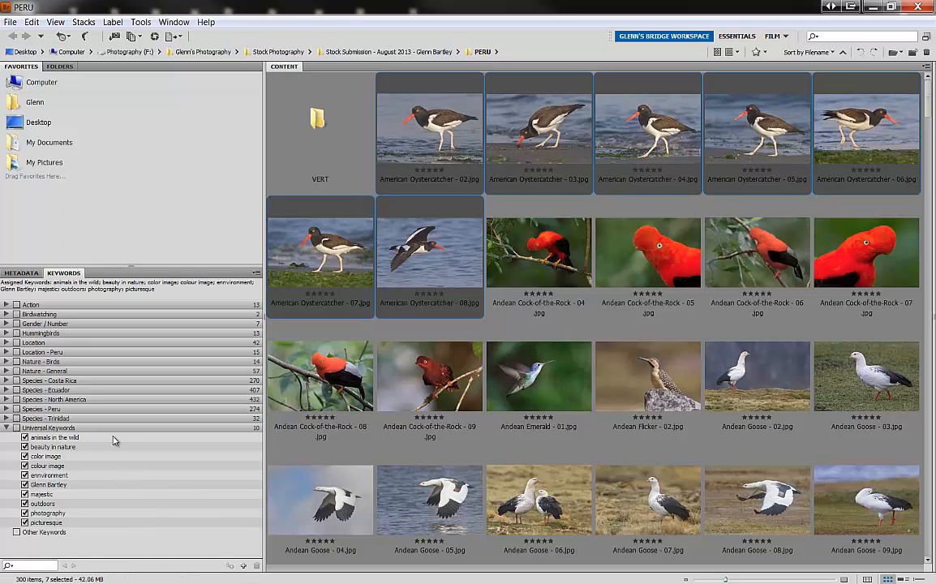
Assign the Location keywords beach, Peru and South America to the selected photos, leaving both location sets collapsed.
{"action": "left_click", "coordinate": [6, 353]}
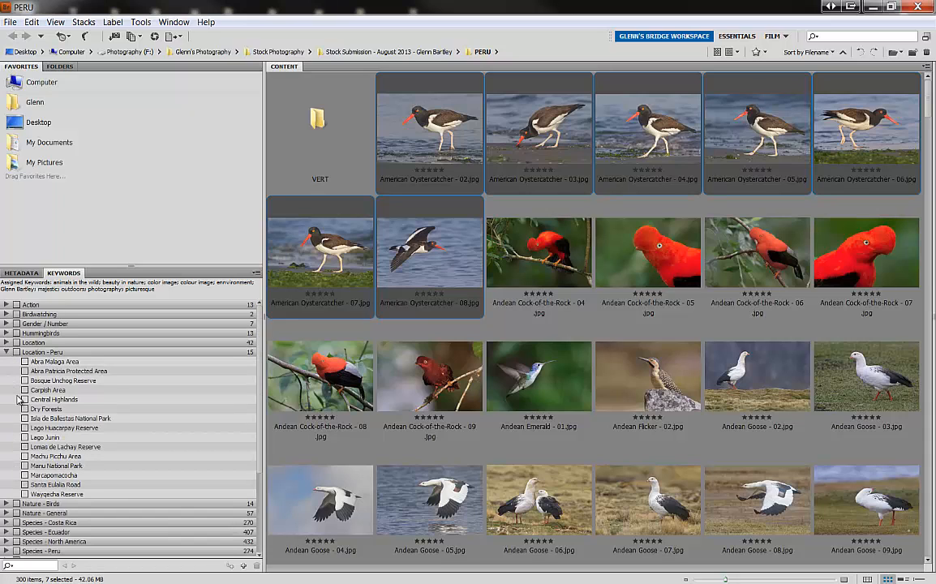
{"action": "left_click", "coordinate": [7, 343]}
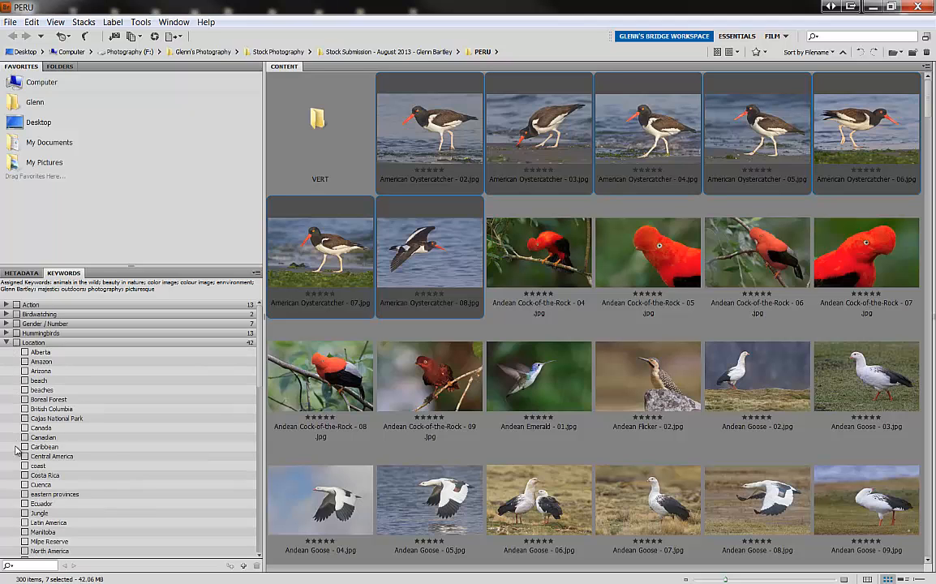
{"action": "scroll", "coordinate": [17, 410], "scroll_direction": "down", "scroll_amount": 5}
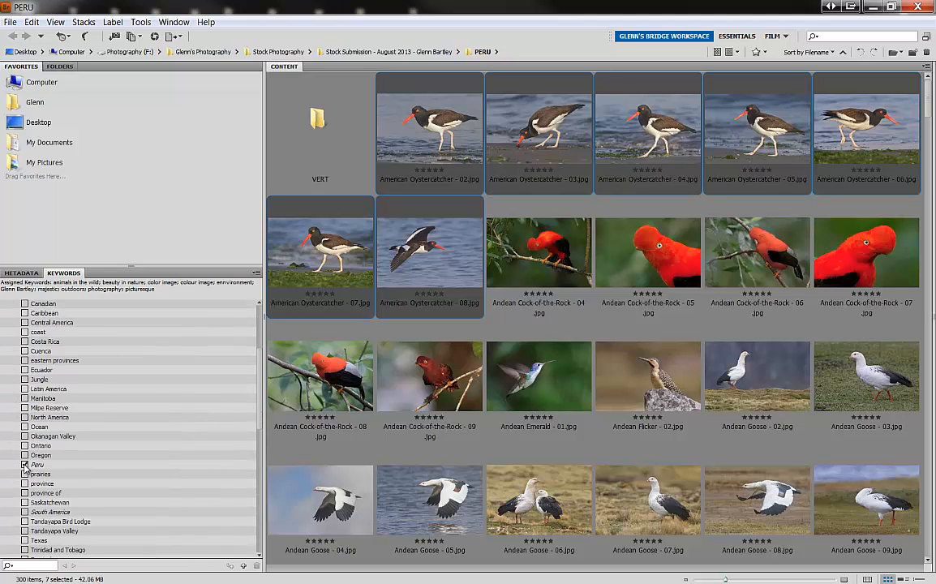
{"action": "left_click", "coordinate": [38, 465]}
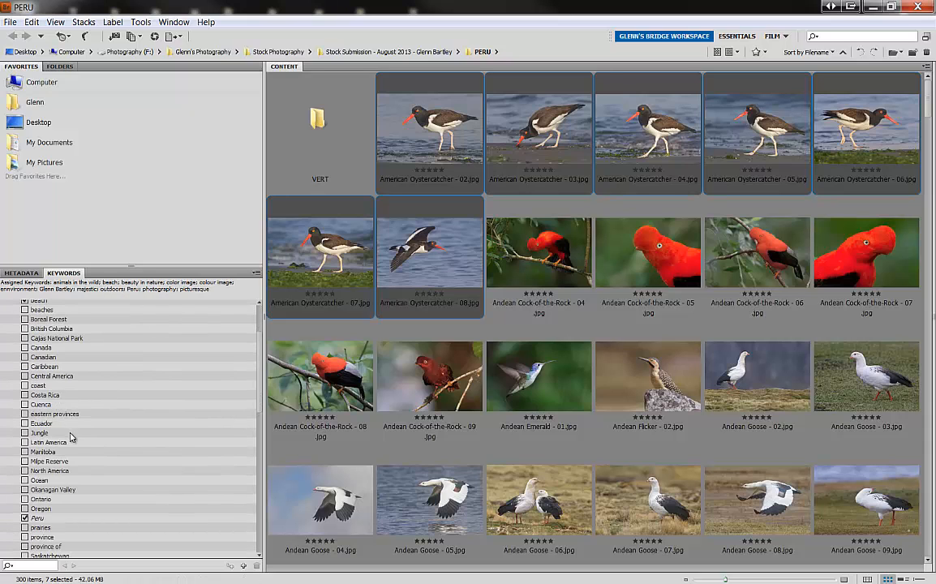
{"action": "scroll", "coordinate": [66, 398], "scroll_direction": "down", "scroll_amount": 6}
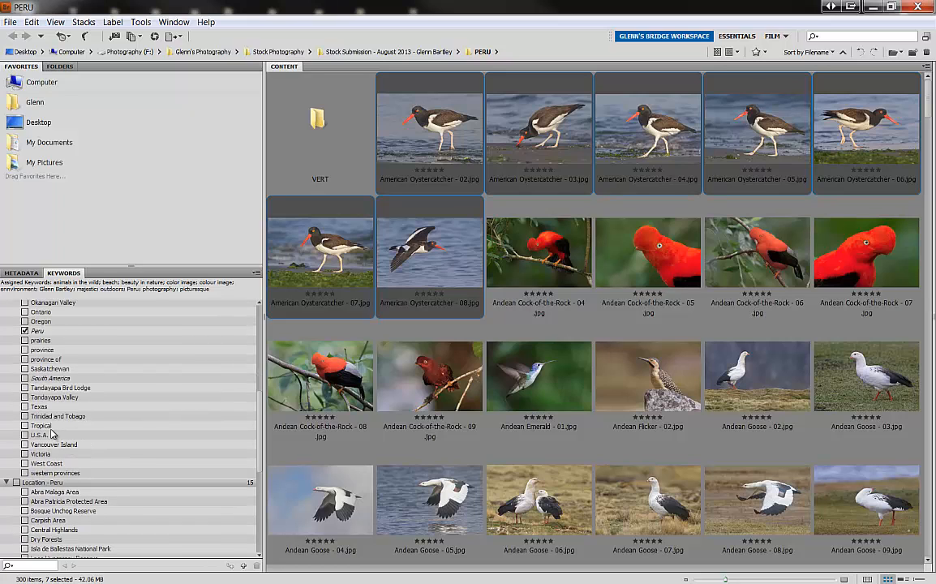
{"action": "left_click", "coordinate": [25, 378]}
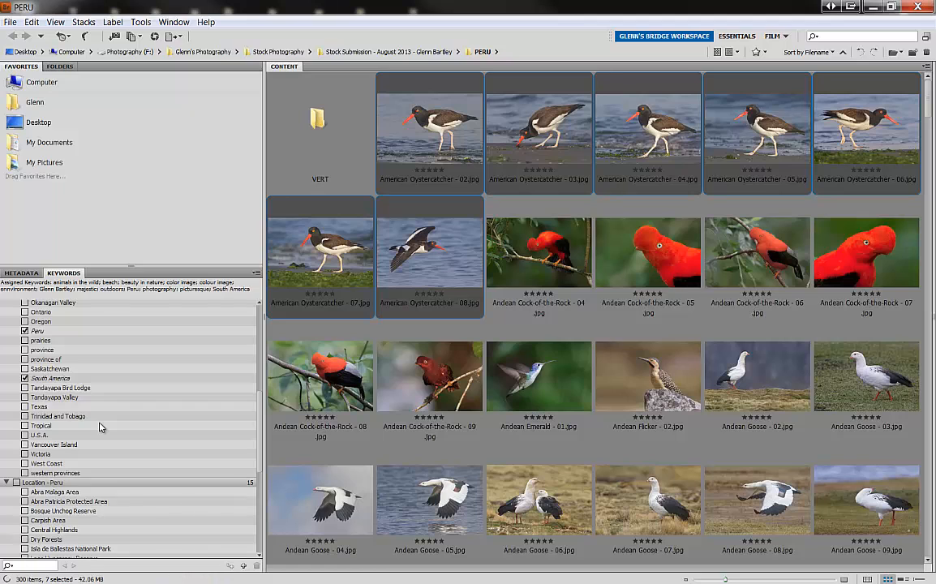
{"action": "scroll", "coordinate": [100, 431], "scroll_direction": "up", "scroll_amount": 7}
{"action": "scroll", "coordinate": [100, 428], "scroll_direction": "up", "scroll_amount": 2}
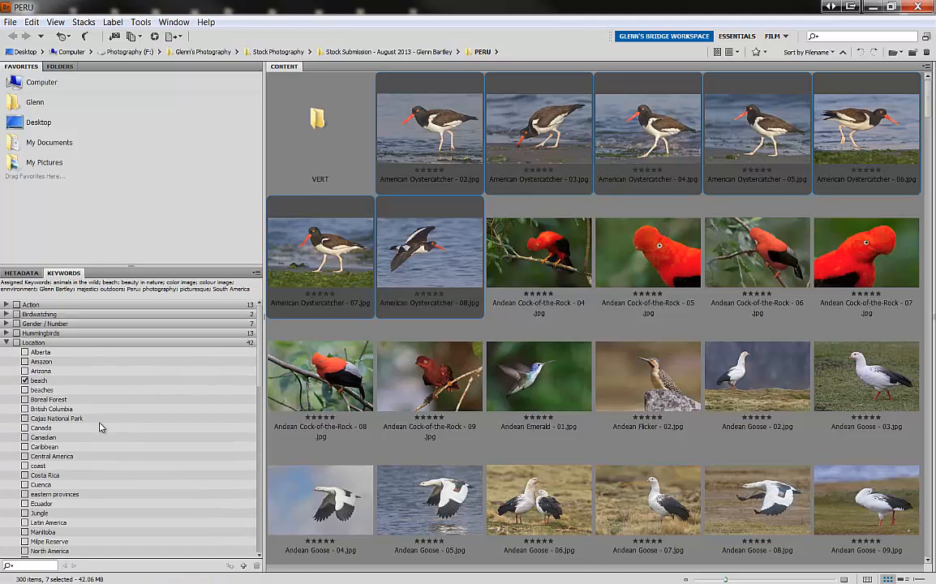
{"action": "left_click", "coordinate": [7, 343]}
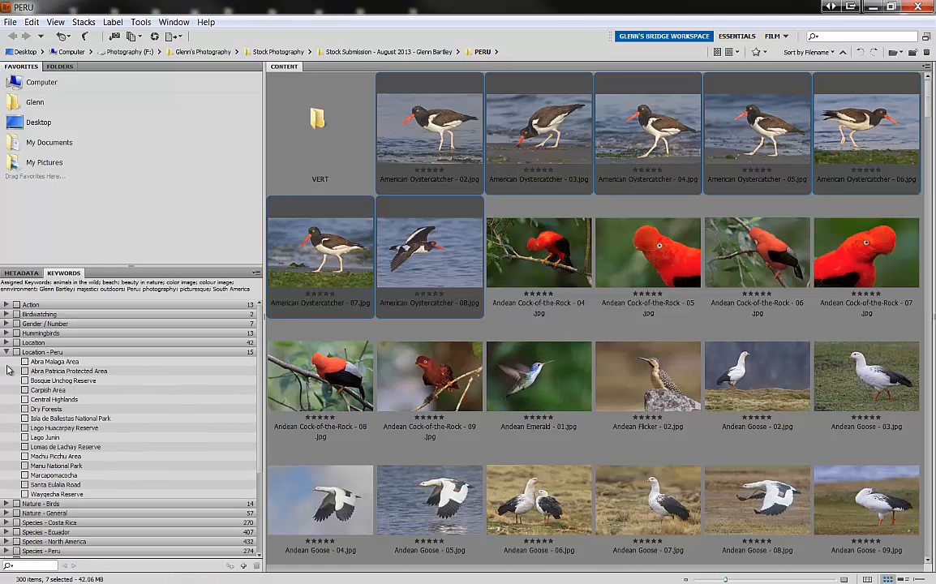
{"action": "left_click", "coordinate": [6, 352]}
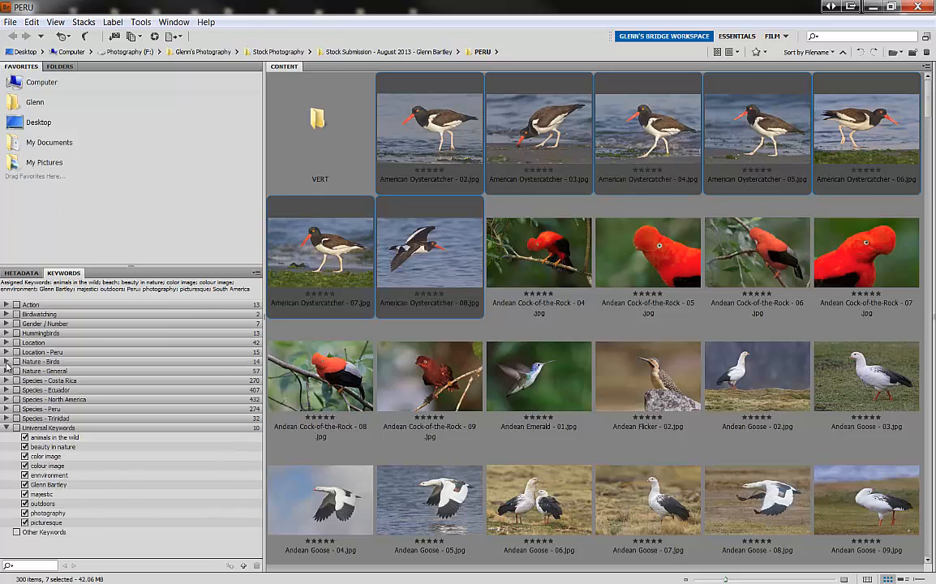
Assign the Species - Peru keyword American Oystercatcher (Haematopus palliatus) to the selected photos and copy the keyword's name.
{"action": "left_click", "coordinate": [7, 409]}
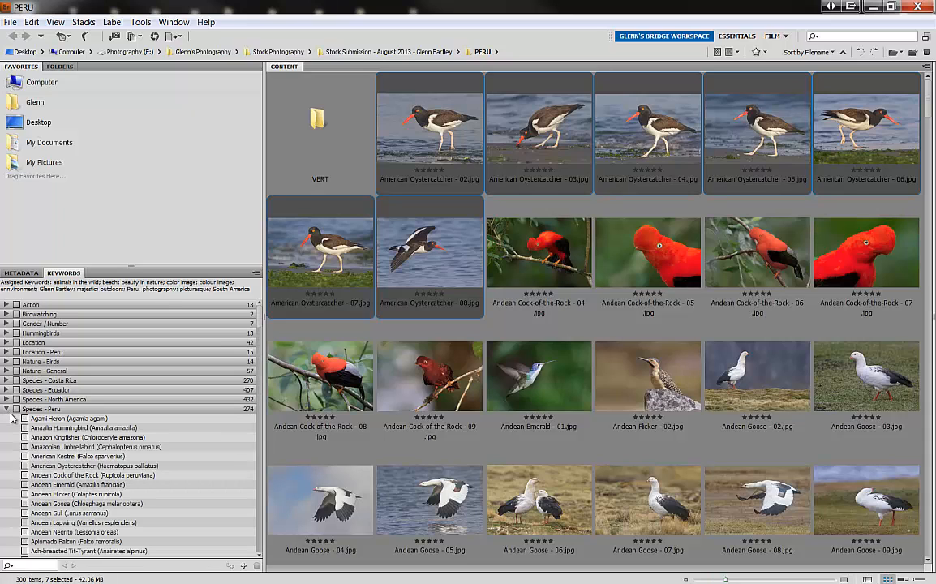
{"action": "left_click", "coordinate": [26, 466]}
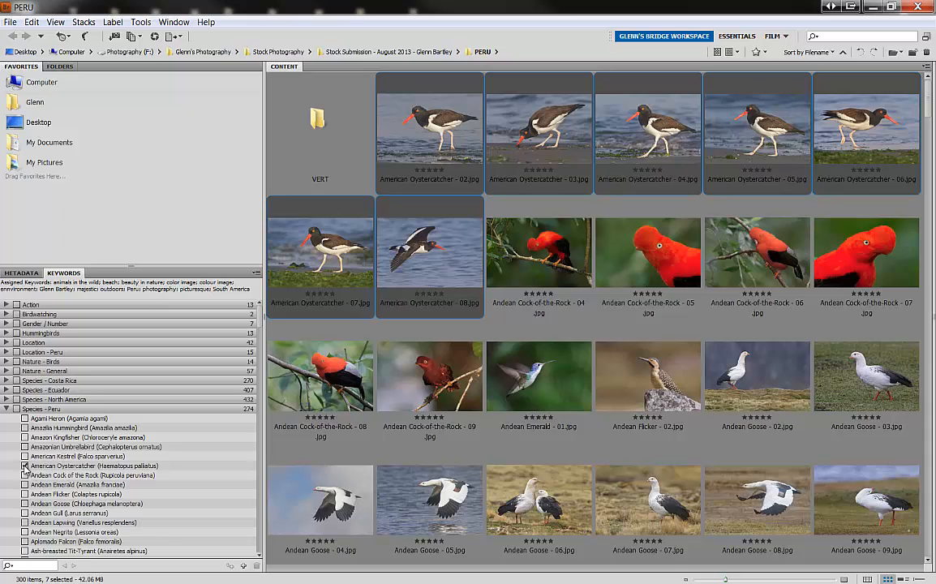
{"action": "right_click", "coordinate": [87, 468]}
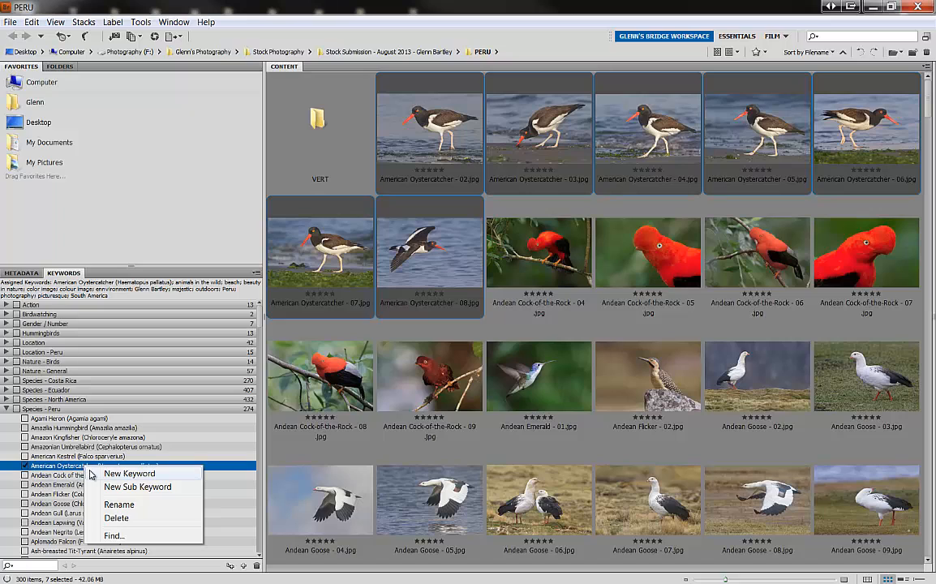
{"action": "left_click", "coordinate": [119, 504]}
{"action": "key", "text": "ctrl+c"}
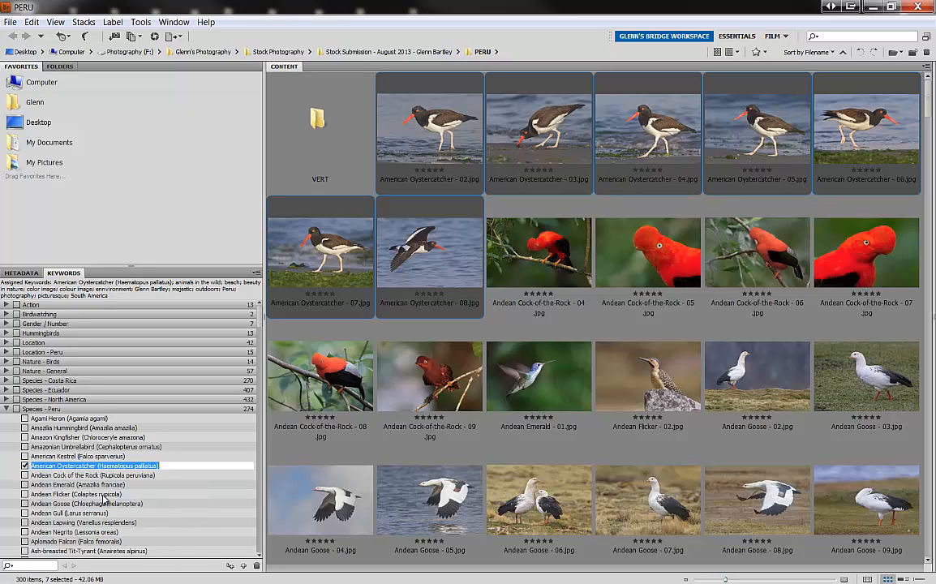
Paste the copied species name, American Oystercatcher (Haematopus palliatus), as the IPTC Document Title of the selected photos.
{"action": "left_click", "coordinate": [25, 274]}
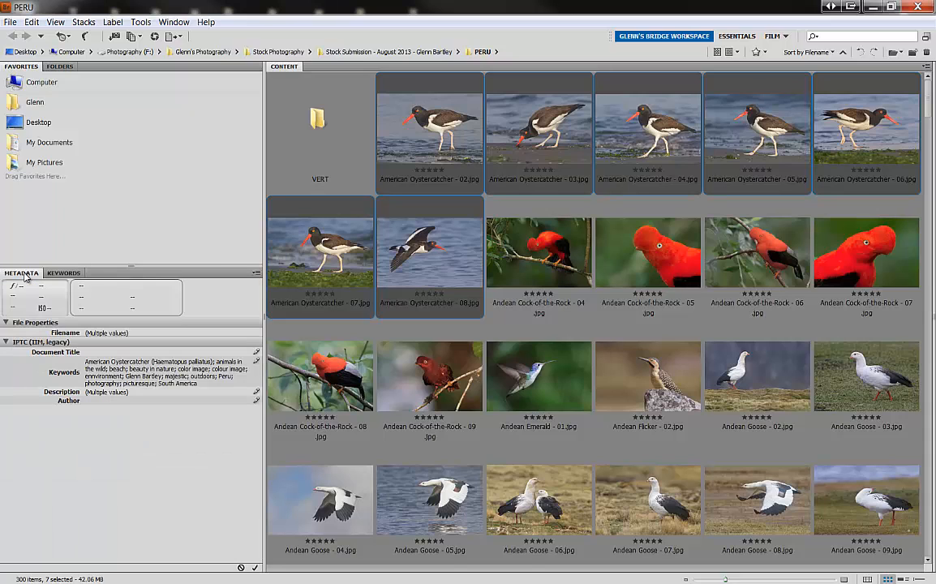
{"action": "left_click", "coordinate": [115, 332]}
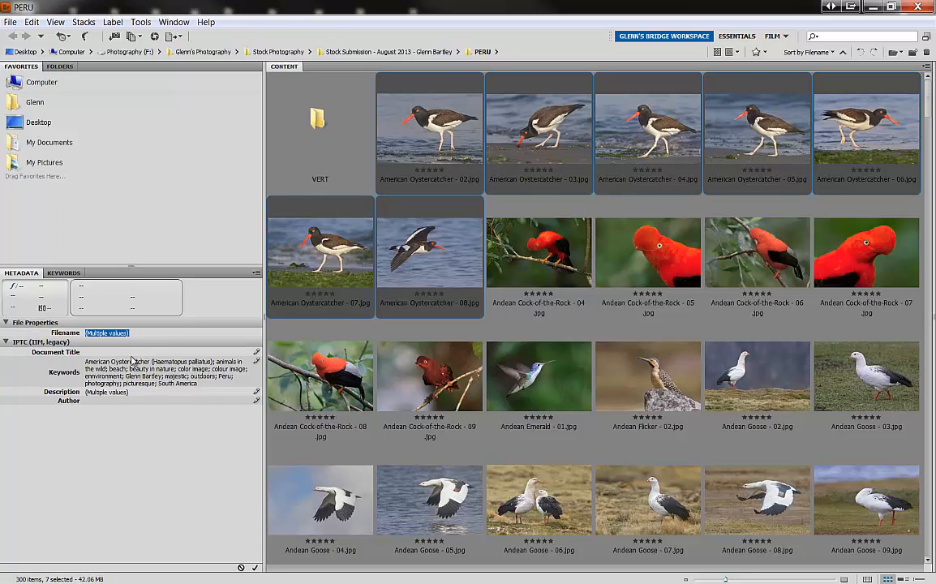
{"action": "left_click", "coordinate": [127, 361]}
{"action": "left_click", "coordinate": [128, 352]}
{"action": "key", "text": "ctrl+v"}
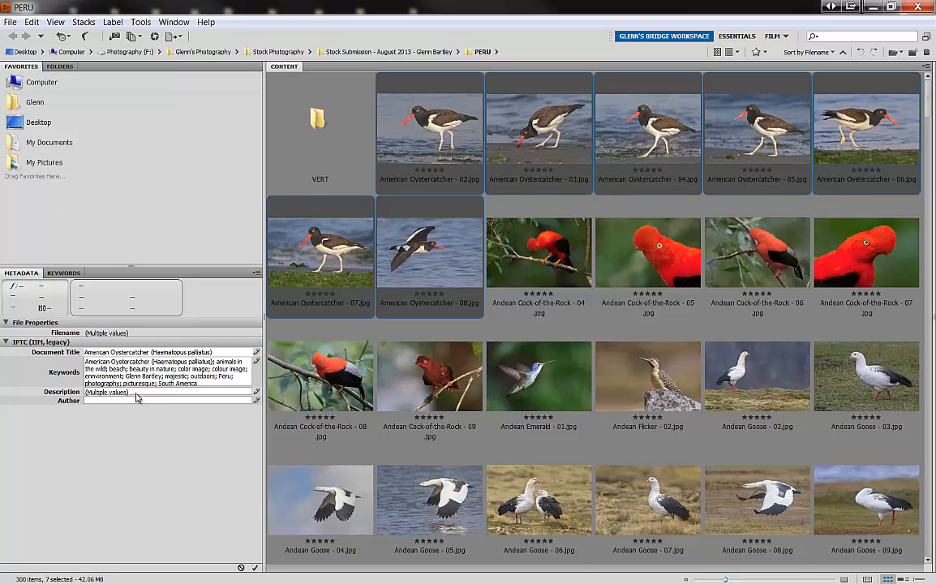
Set the selected photos' IPTC Description to "American Oystercatcher (Haematopus palliatus) at the beach in Peru.".
{"action": "left_click", "coordinate": [138, 395]}
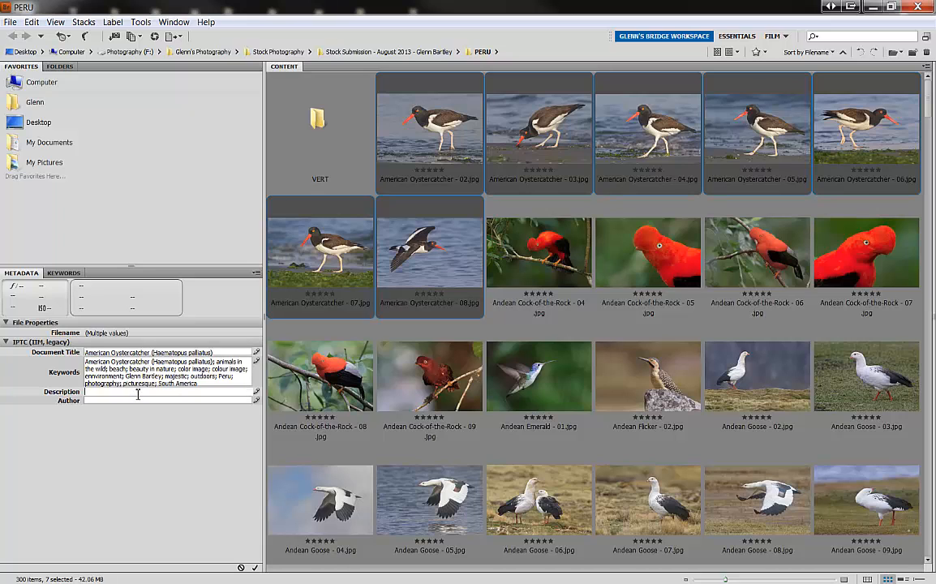
{"action": "key", "text": "ctrl+v"}
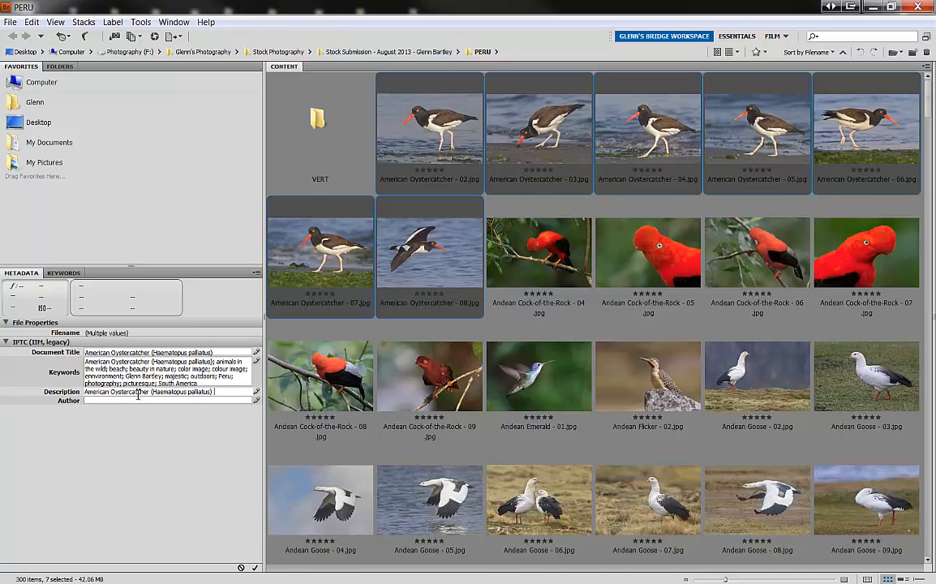
{"action": "type", "text": "at the beach in Peru"}
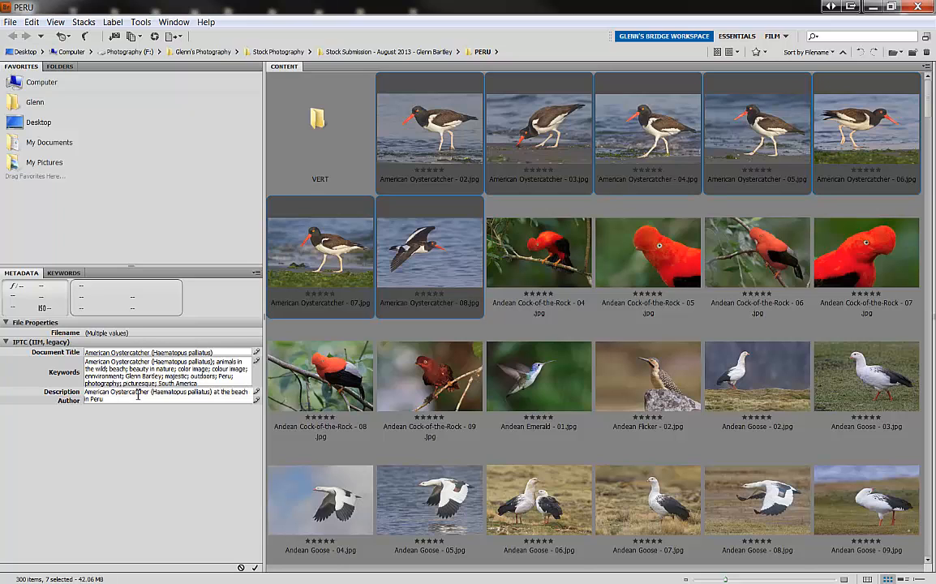
{"action": "type", "text": "."}
Collapse the Species - Peru keyword set and assign the Action keyword feeding to the selected photos.
{"action": "left_click", "coordinate": [63, 272]}
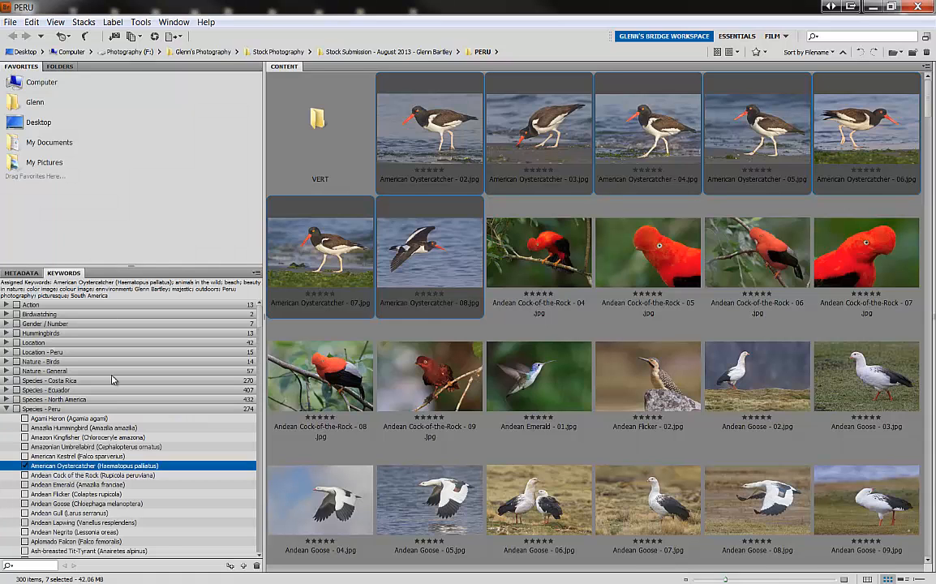
{"action": "left_click", "coordinate": [6, 409]}
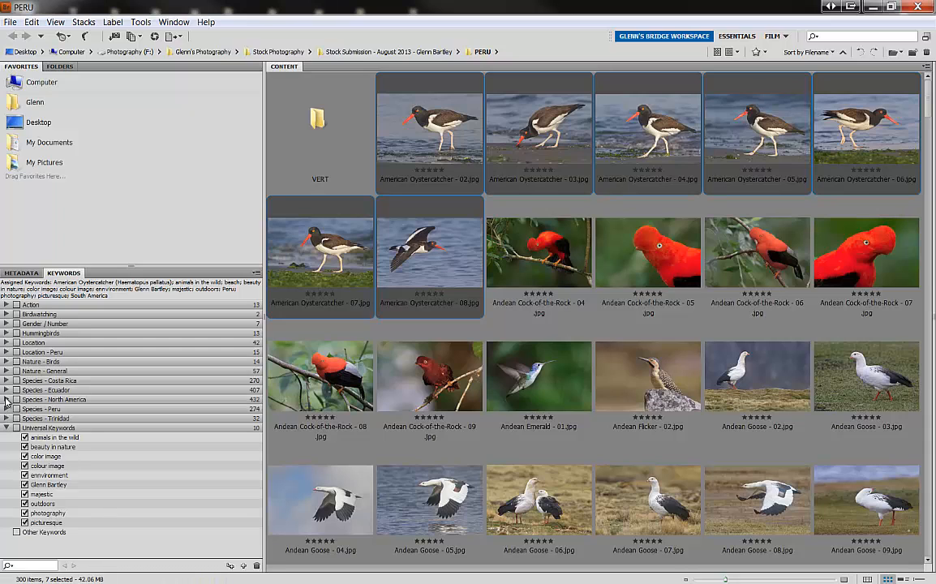
{"action": "left_click", "coordinate": [5, 305]}
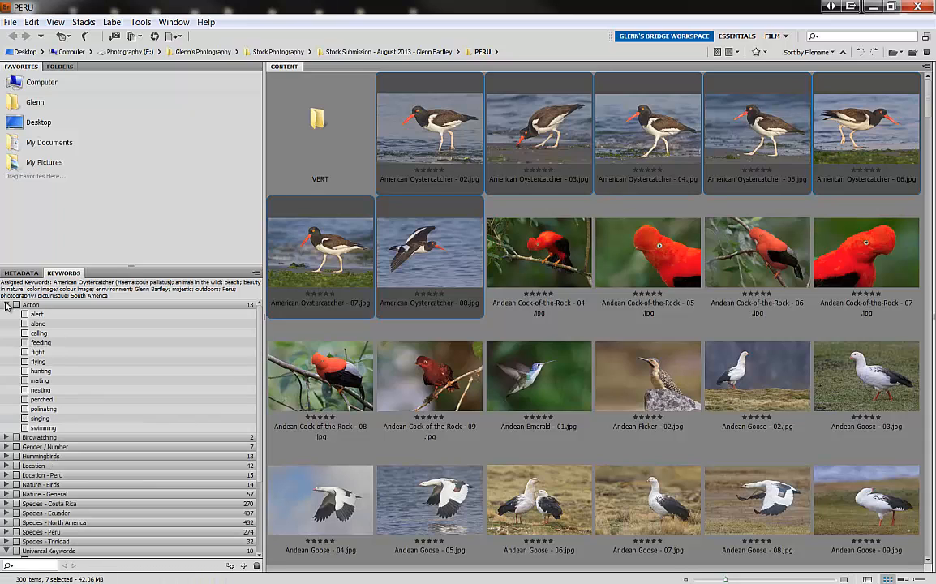
{"action": "left_click", "coordinate": [25, 342]}
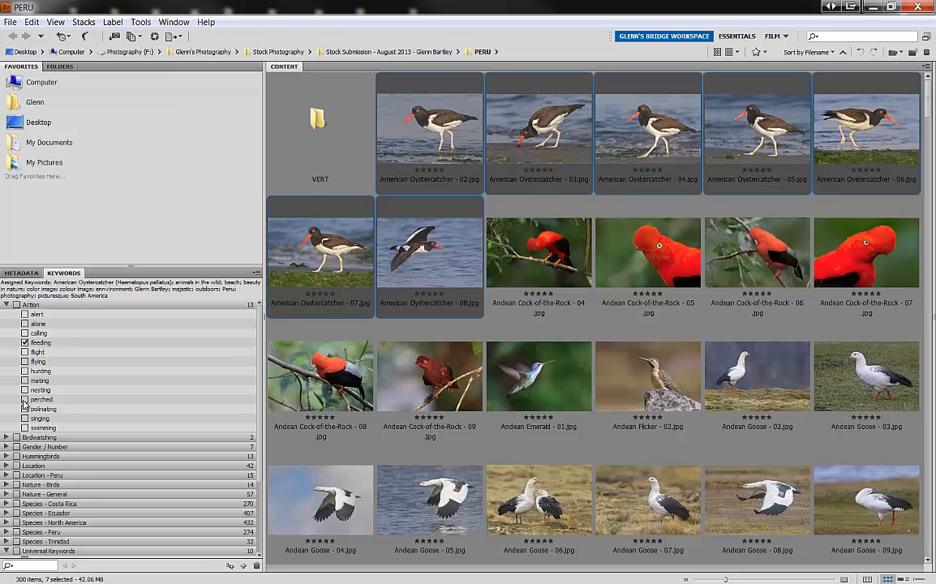